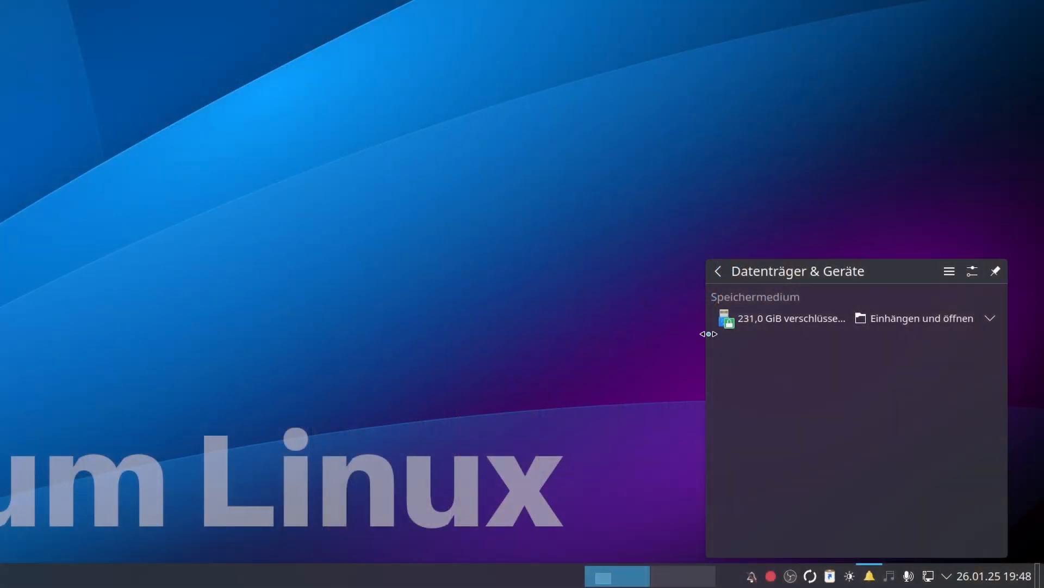
Mount and open the encrypted 231.0 GiB USB drive, entering its encryption password
click(931, 325)
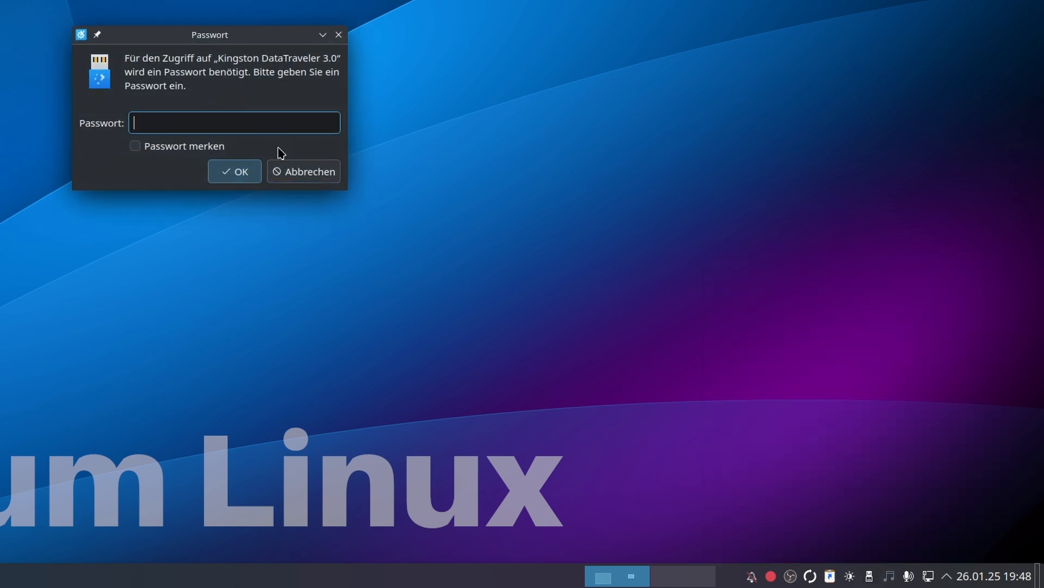
text(•••••••)
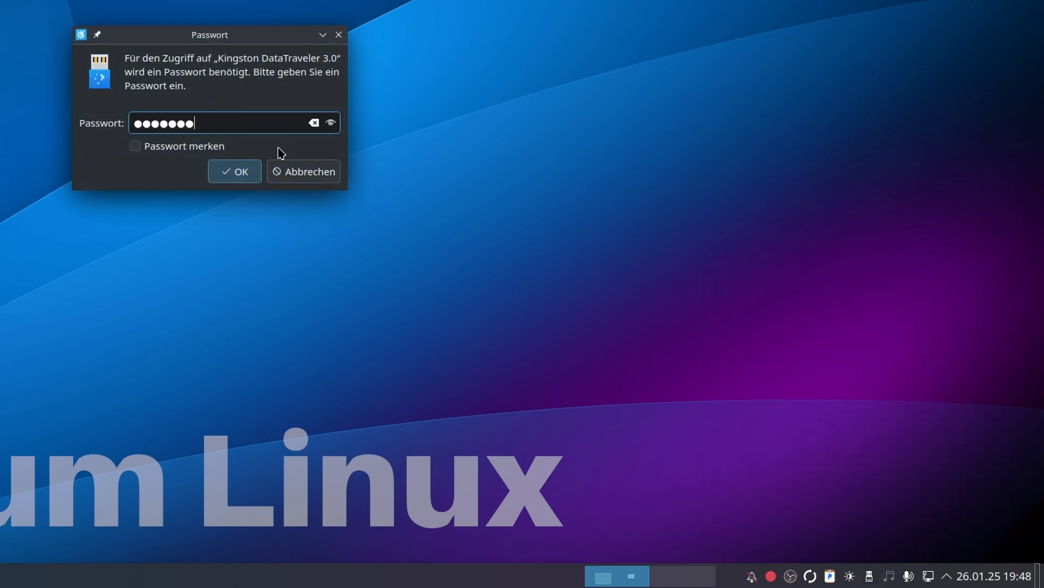
text(••)
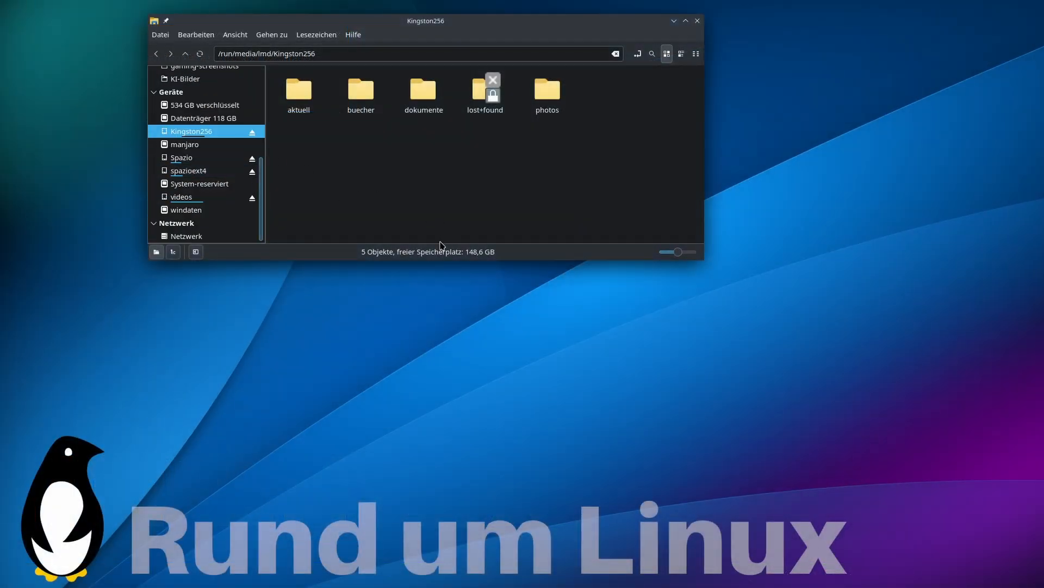
Eject the Kingston256 drive from the file manager's device list
mouse_move(445, 262)
mouse_down()
mouse_move(445, 278)
mouse_move(445, 269)
mouse_up()
scroll(251, 138, down, 1)
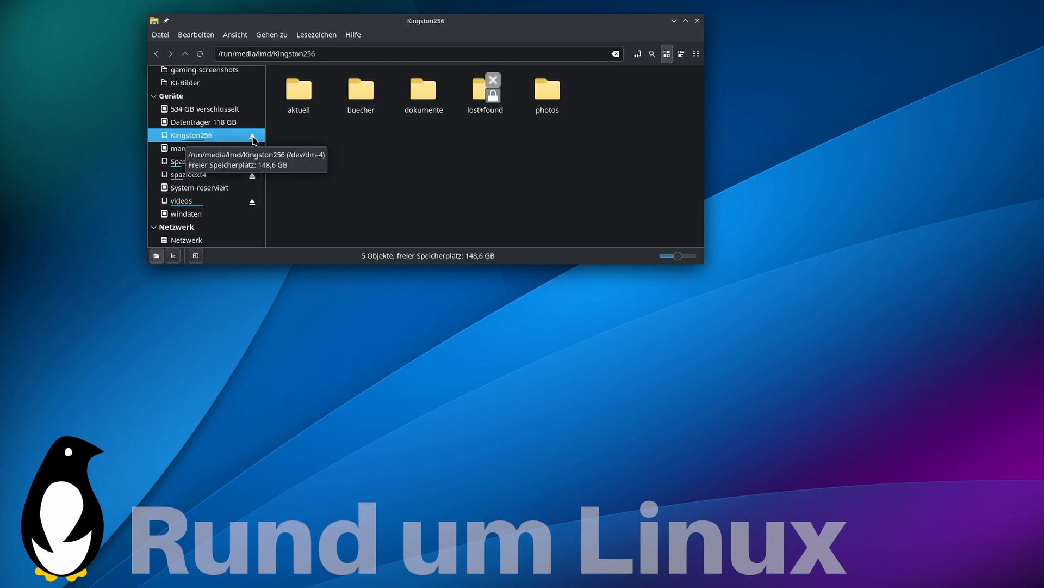
click(252, 137)
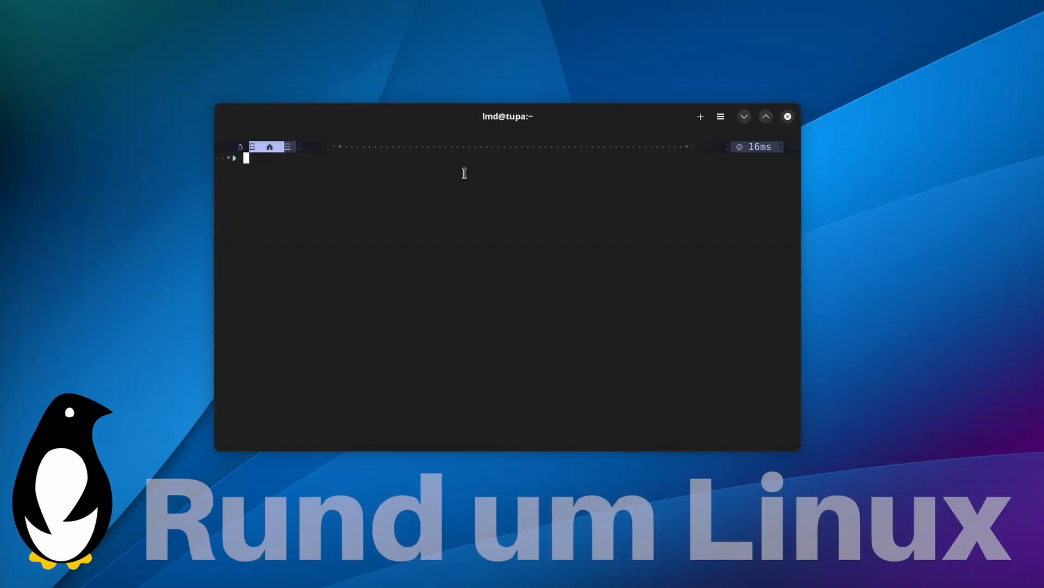
Run sudo cryptsetup luksDump /dev/sdf1, enter the sudo password, and view the LUKS header output in an enlarged terminal window
text(sudo cryptsetup luksD)
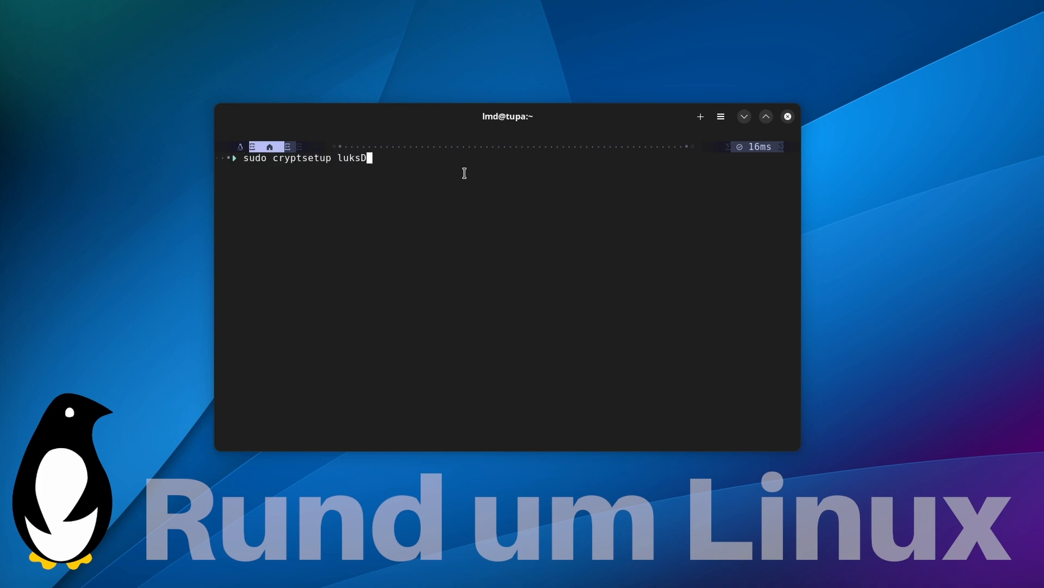
text(ump /dev/sdf1)
key(Return)
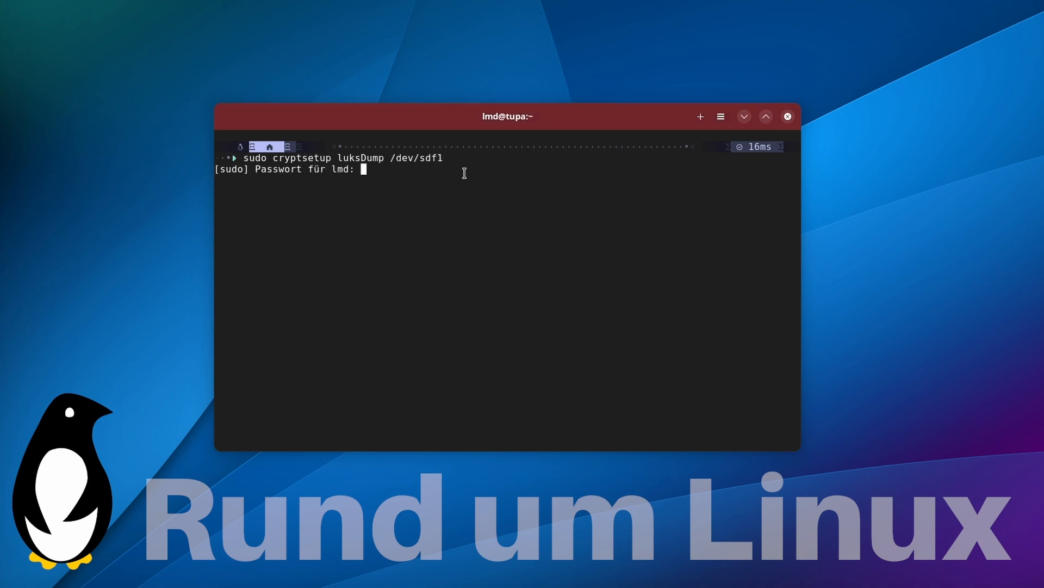
key(Return)
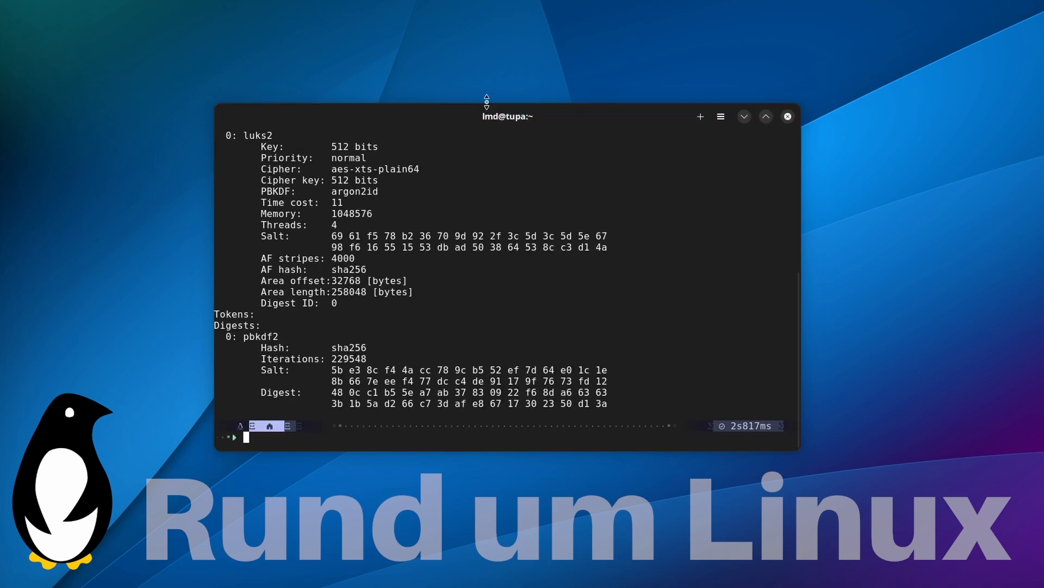
drag(479, 99, 479, 0)
scroll(484, 217, up, 4)
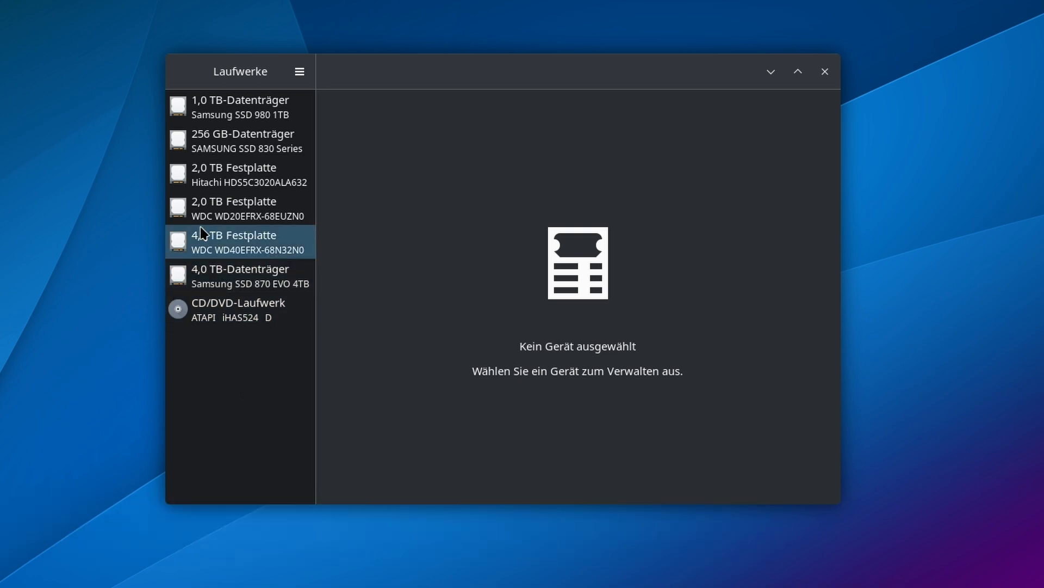
click(232, 243)
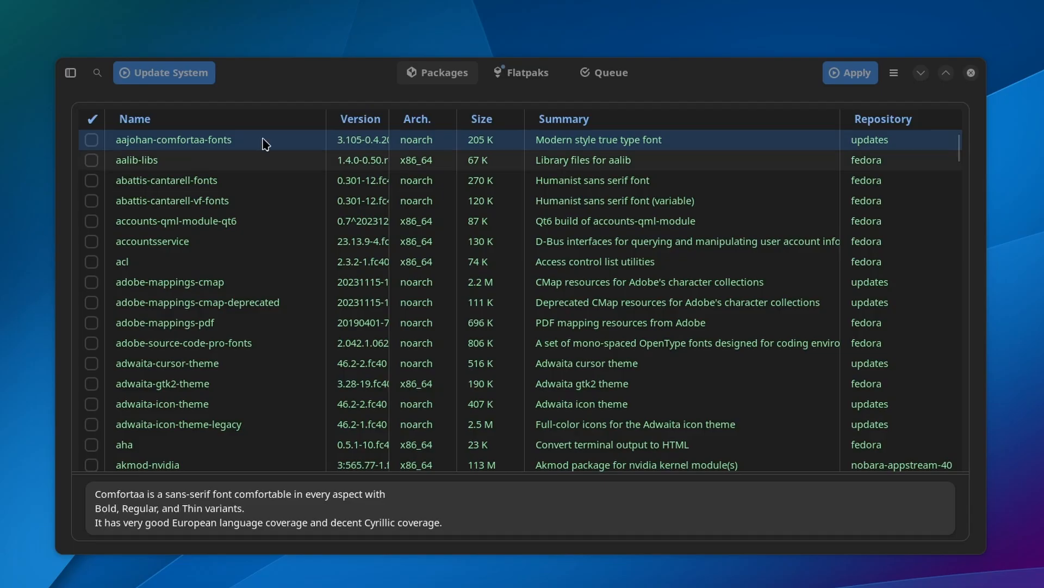
click(97, 73)
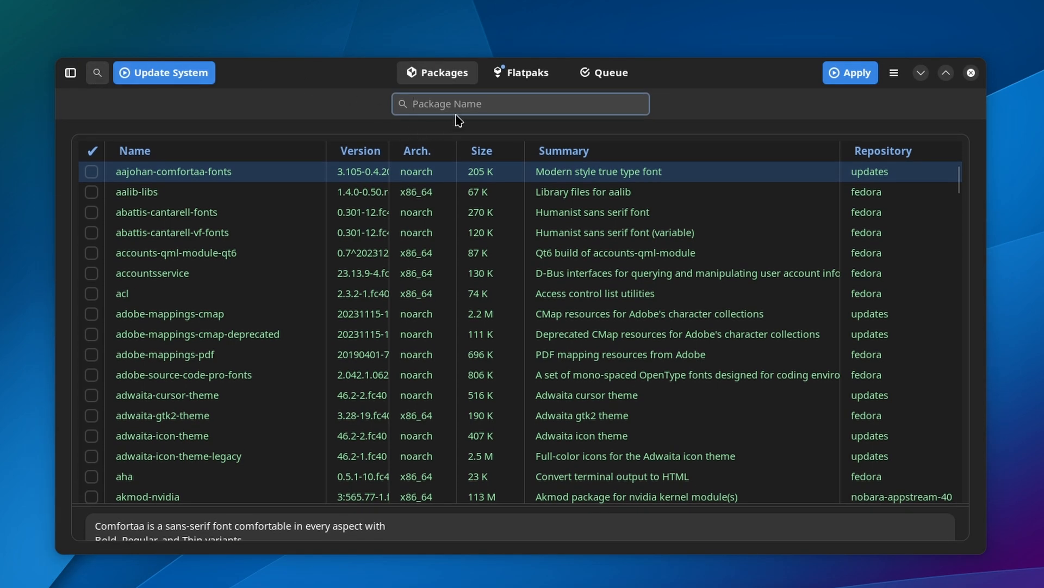
text(la)
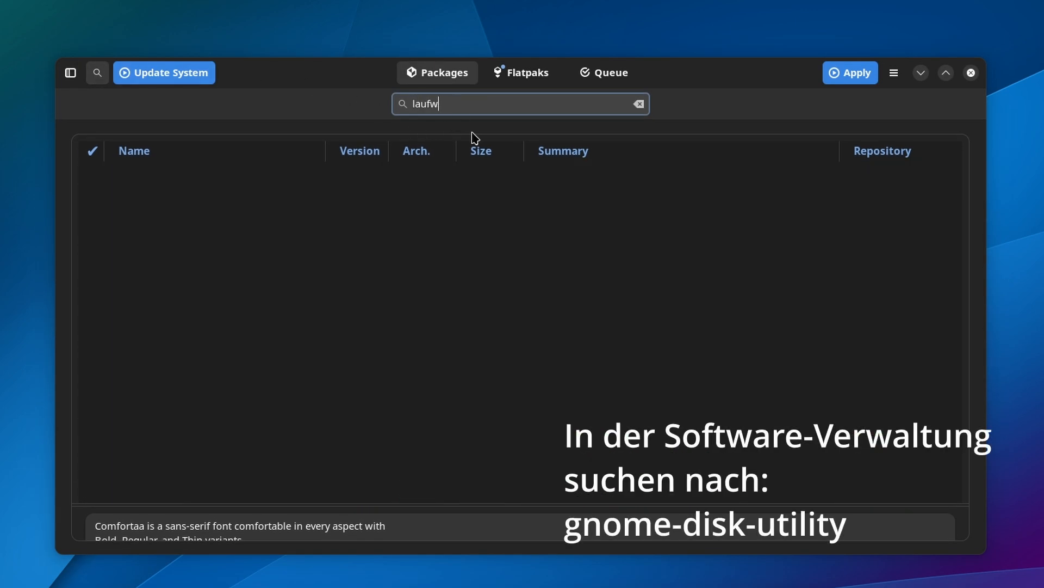
key(Escape)
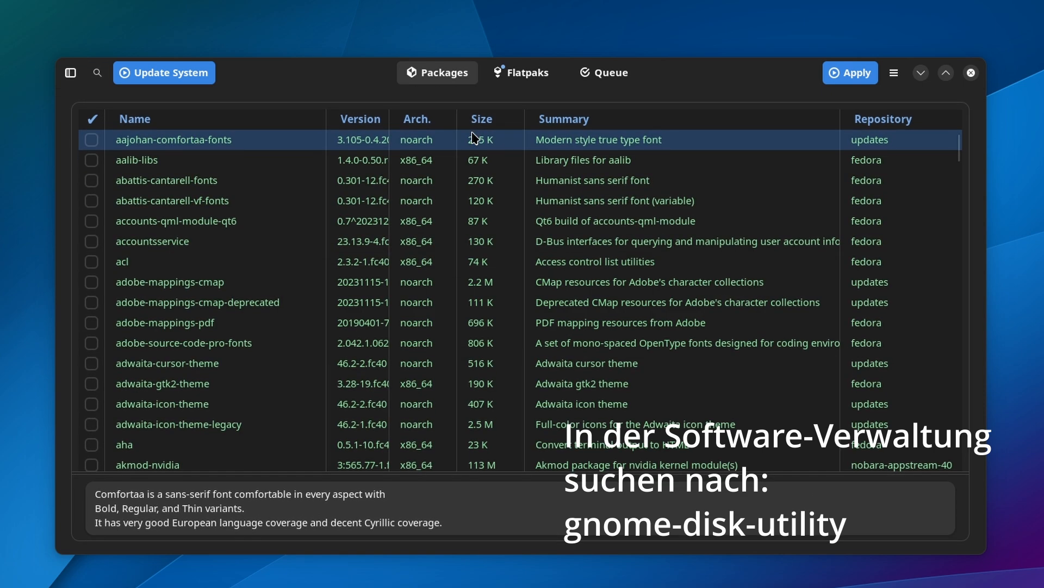
Search the package manager's package list by name for "gnom"
click(98, 73)
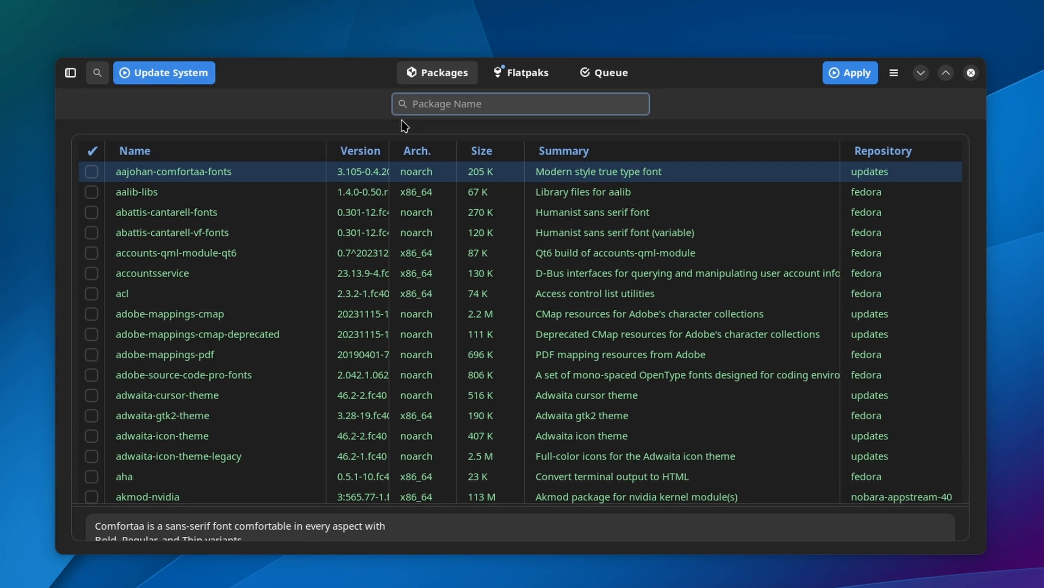
text(gnom)
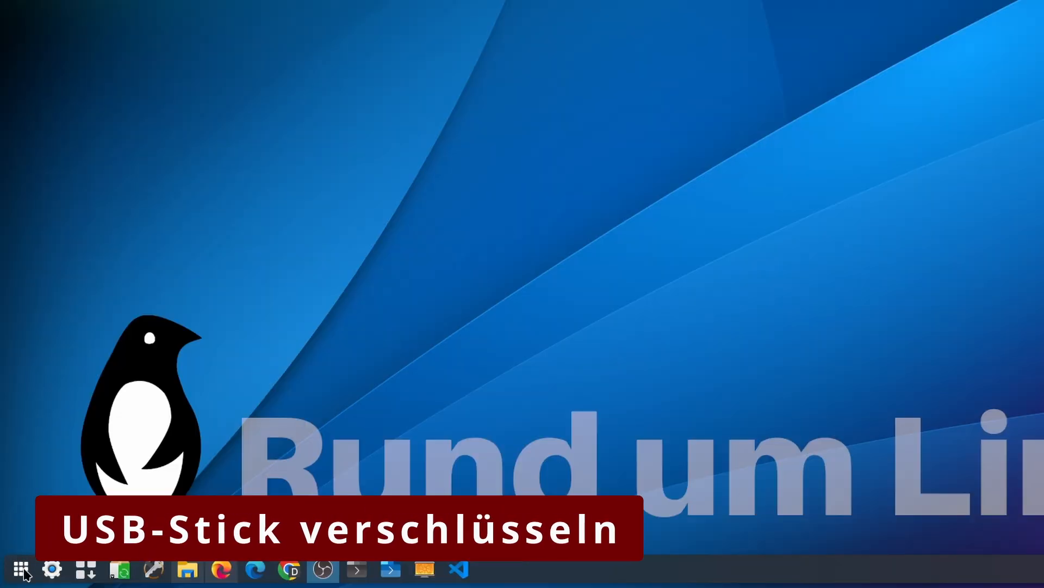
Find and open the Laufwerke application and select the 4.0 GB SanDisk Cruzer Blade USB stick
key(super)
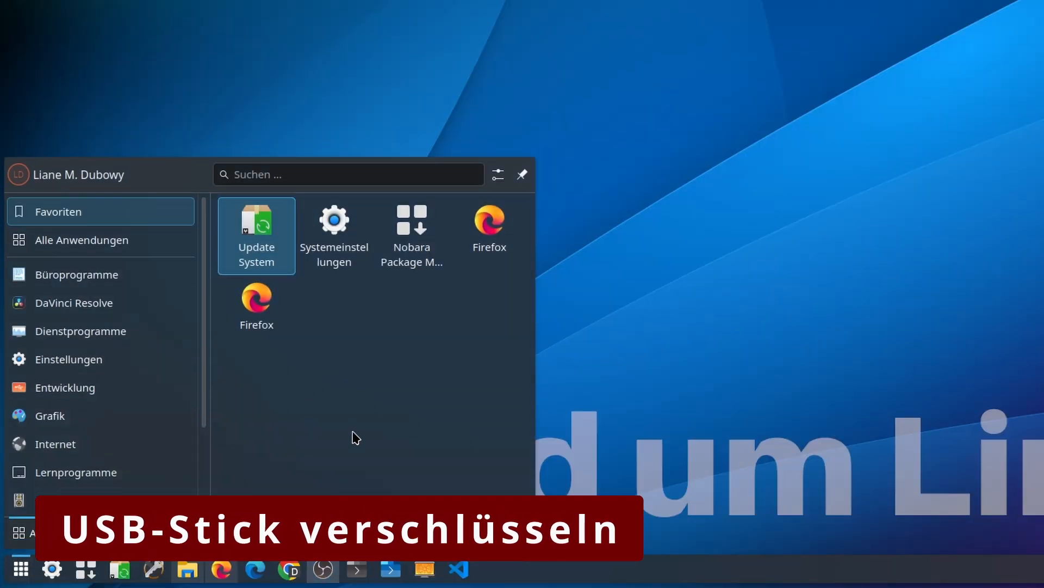
text(lauf)
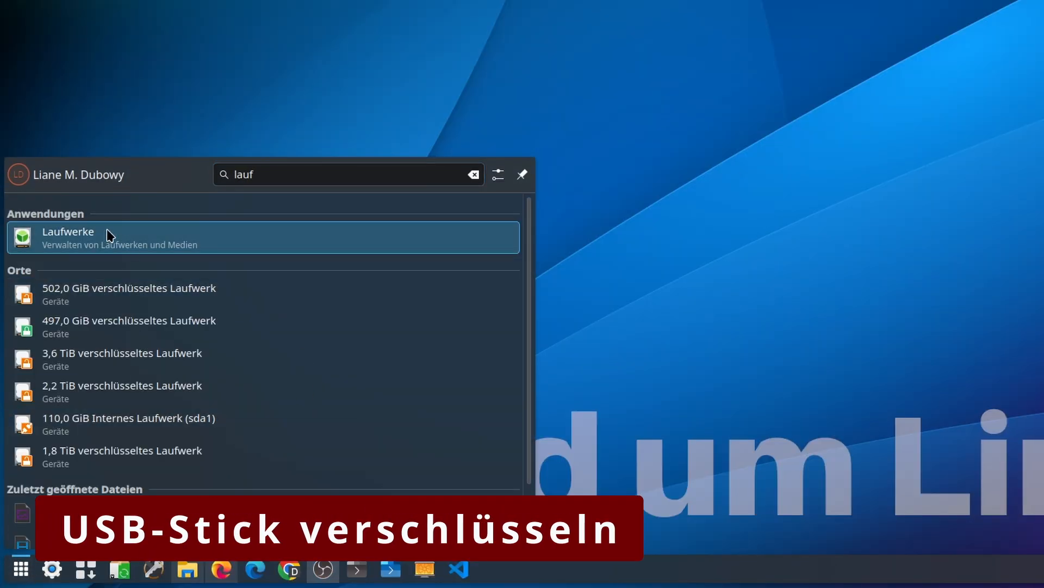
click(107, 238)
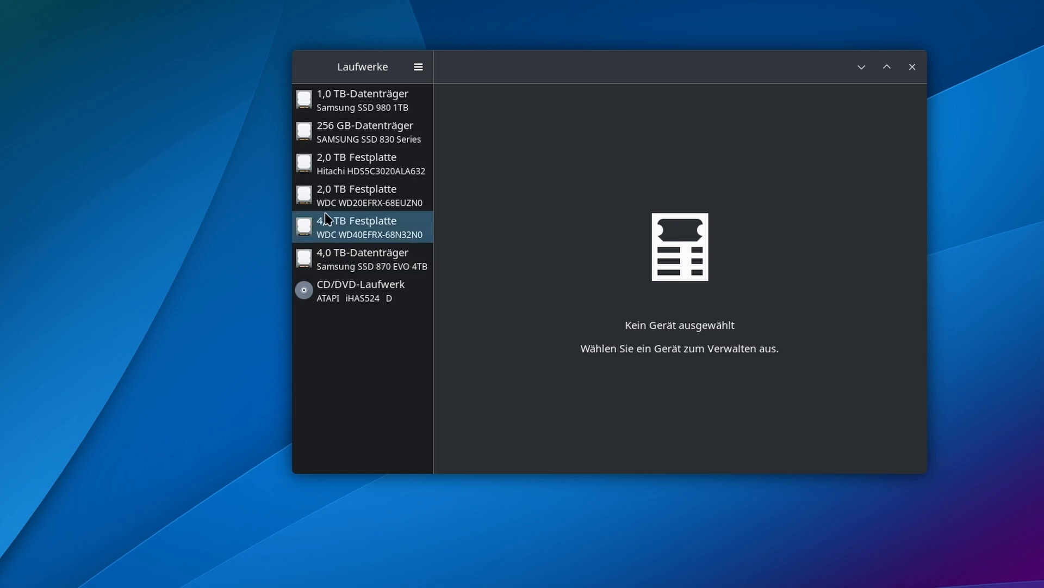
click(355, 225)
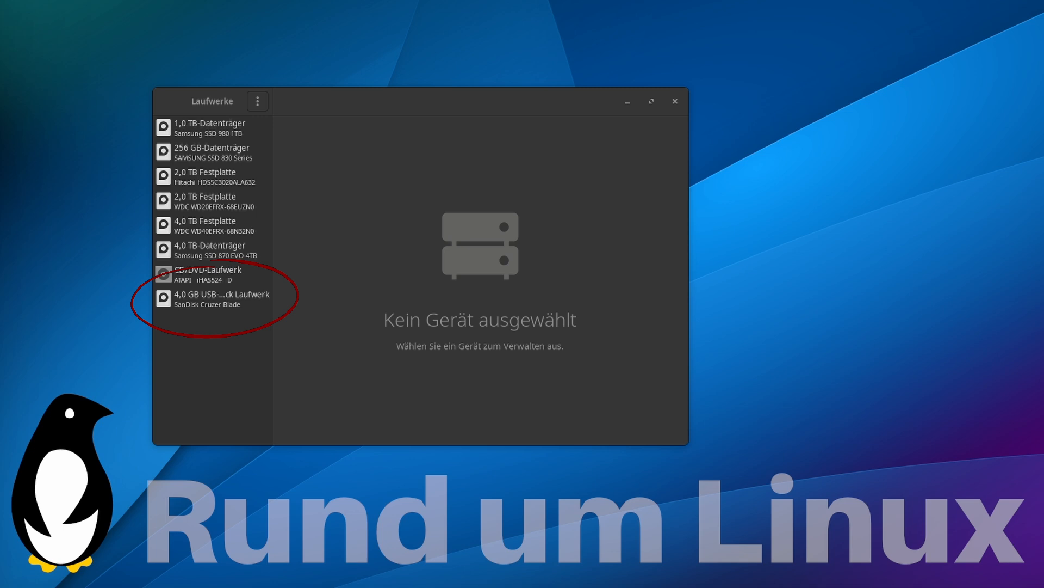
click(233, 308)
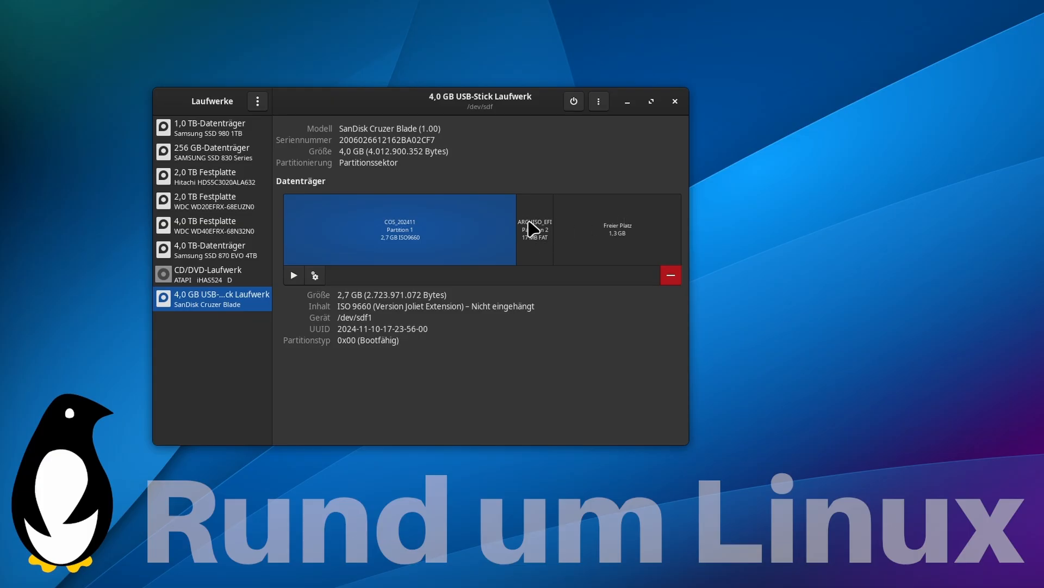
Delete partition 2 and partition 1 from the 4.0 GB USB stick
click(571, 227)
click(673, 278)
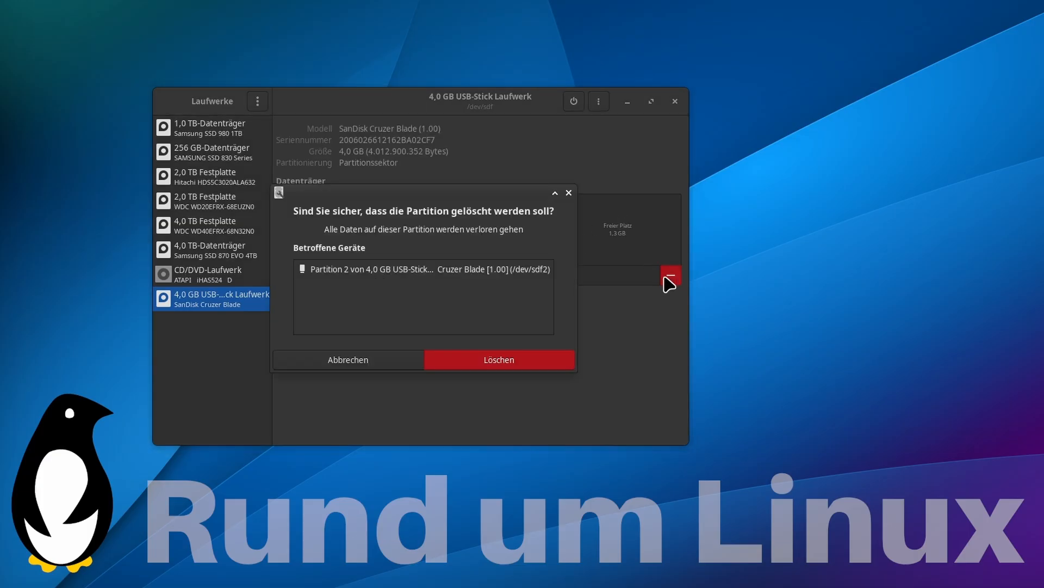
click(509, 360)
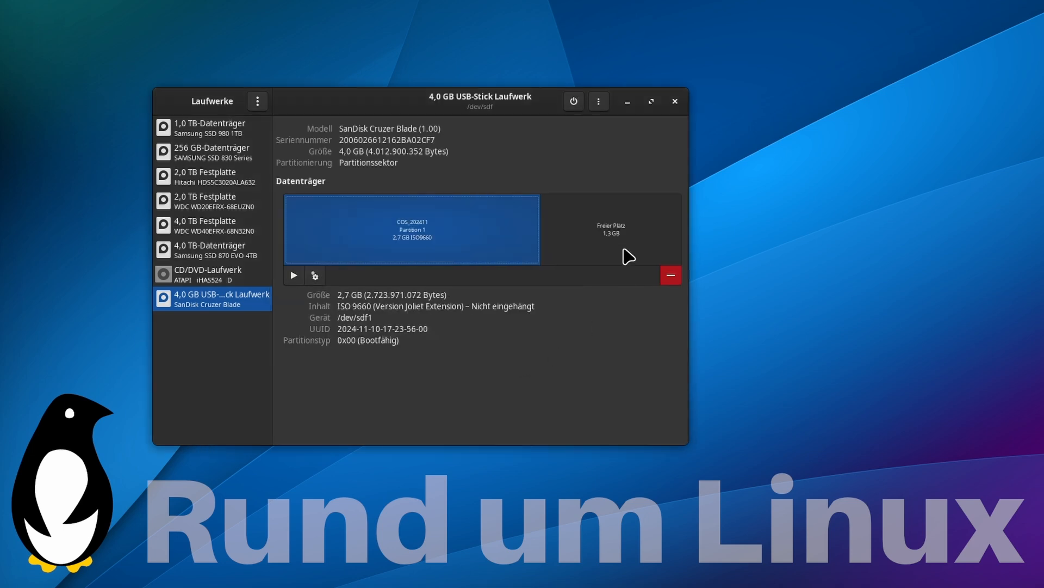
click(671, 276)
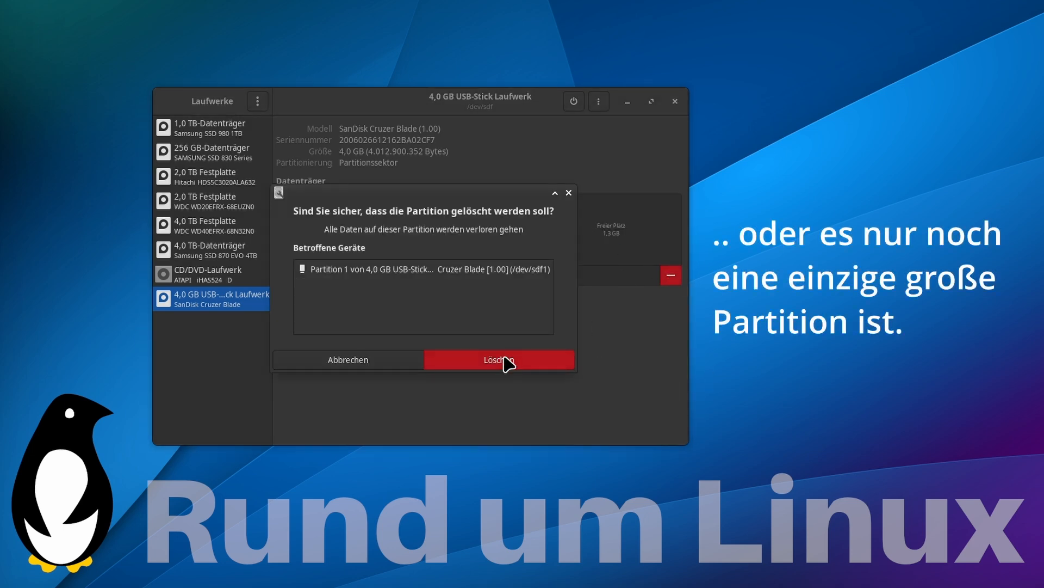
click(509, 361)
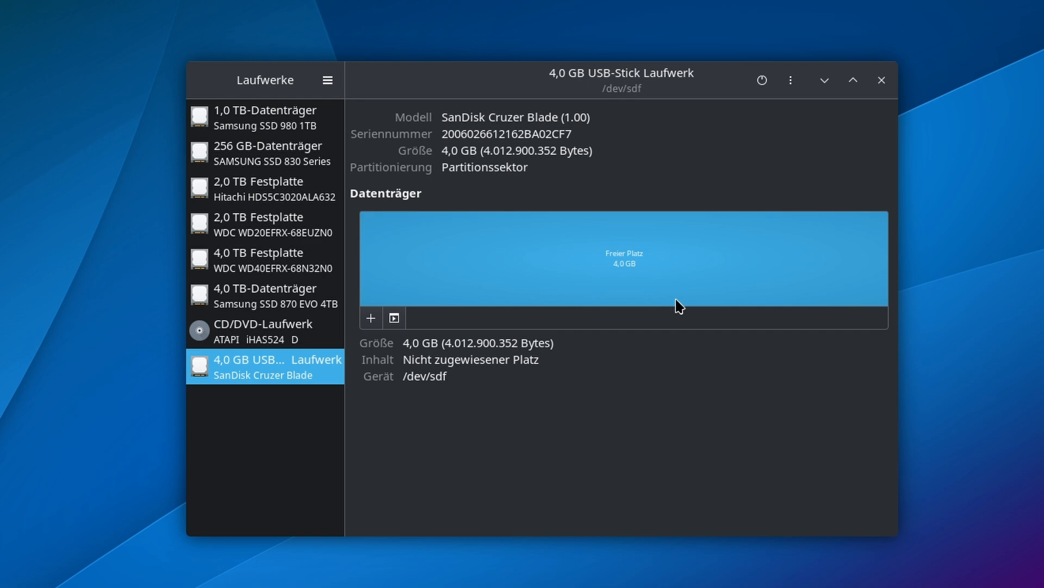
Begin creating a partition in the stick's free space, accepting 4013 MB with 0 MB of free space following
click(372, 320)
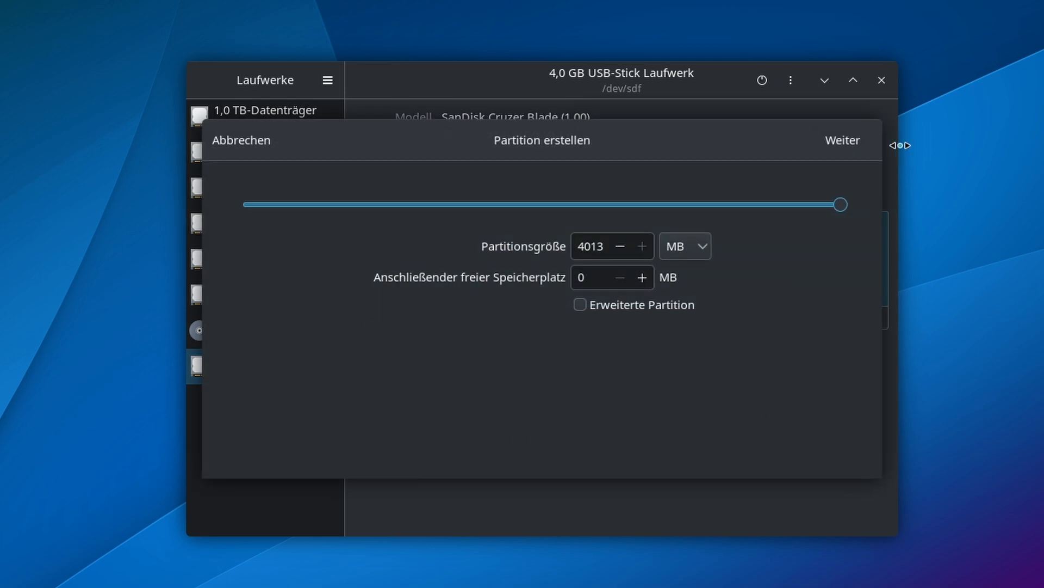
click(843, 143)
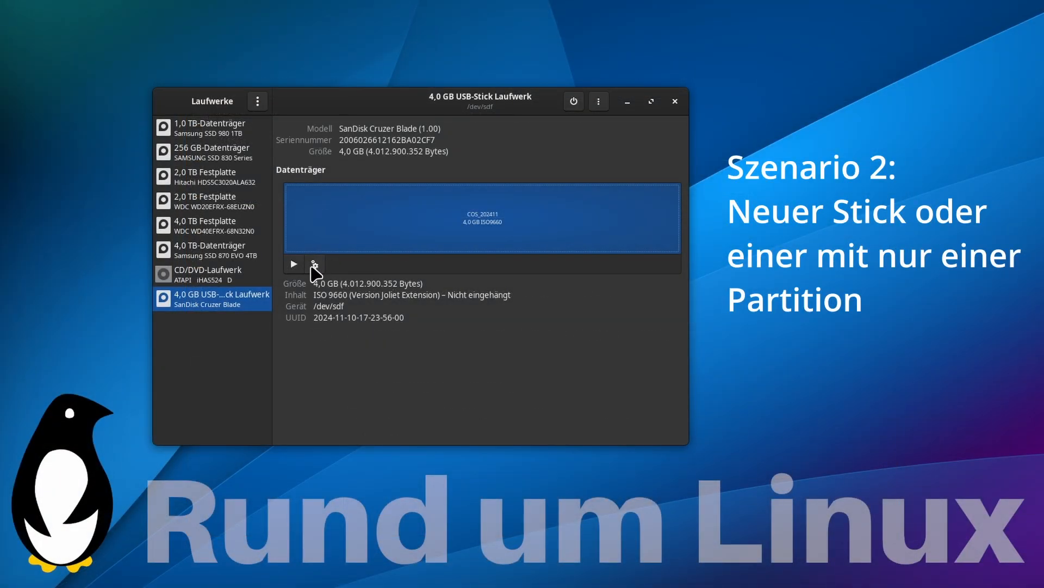
Set up formatting of the stick's single volume with the name Datensafe, type Ext4 and LUKS password protection, and proceed to password setup
click(314, 265)
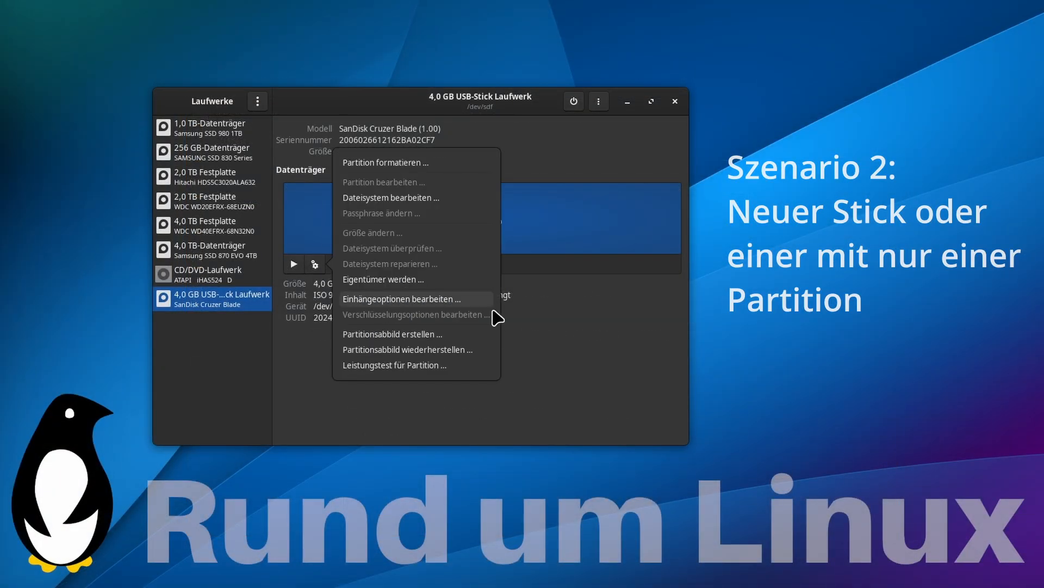
click(598, 342)
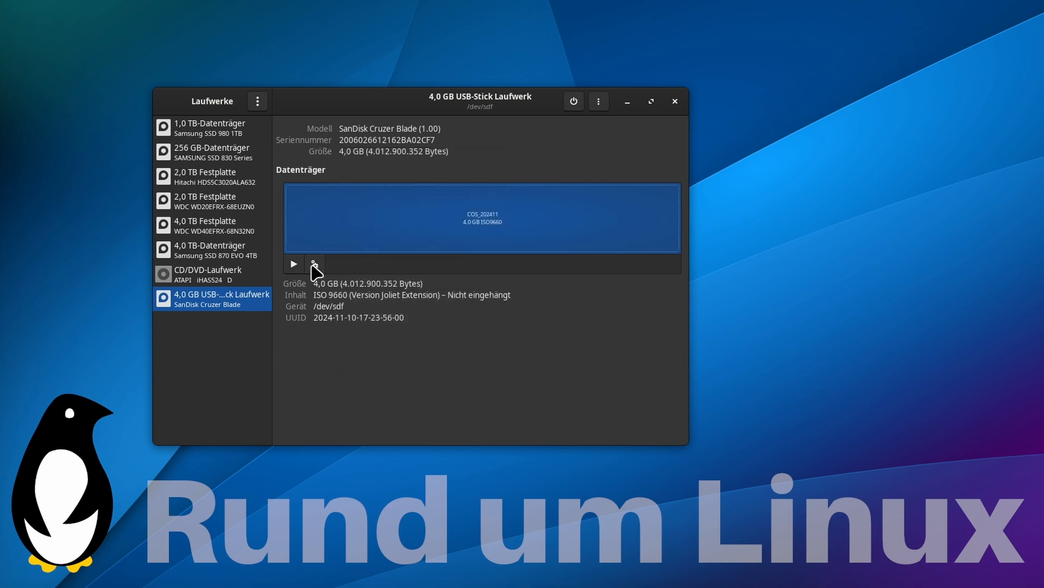
click(315, 265)
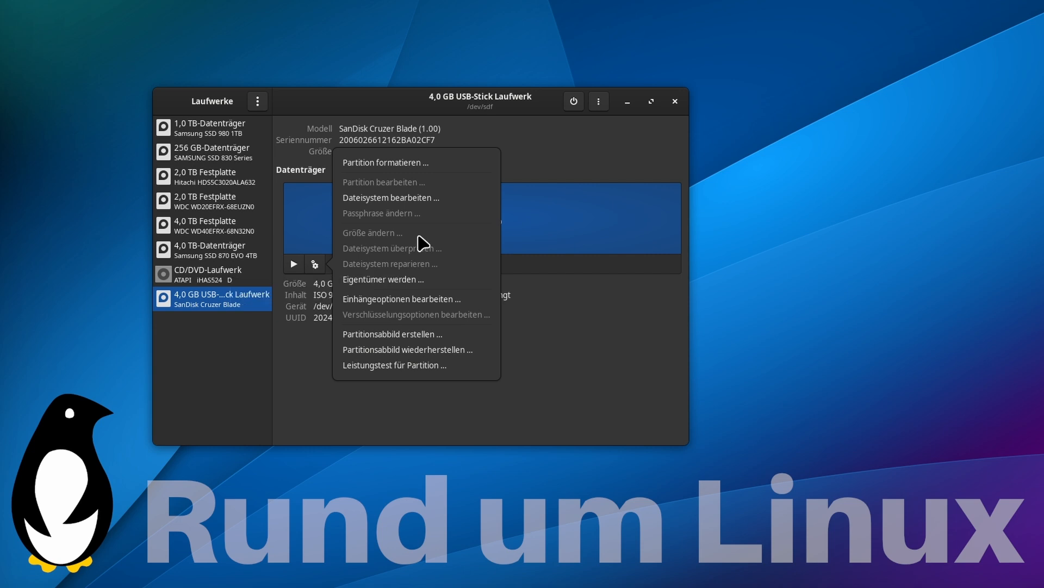
click(403, 163)
text(D)
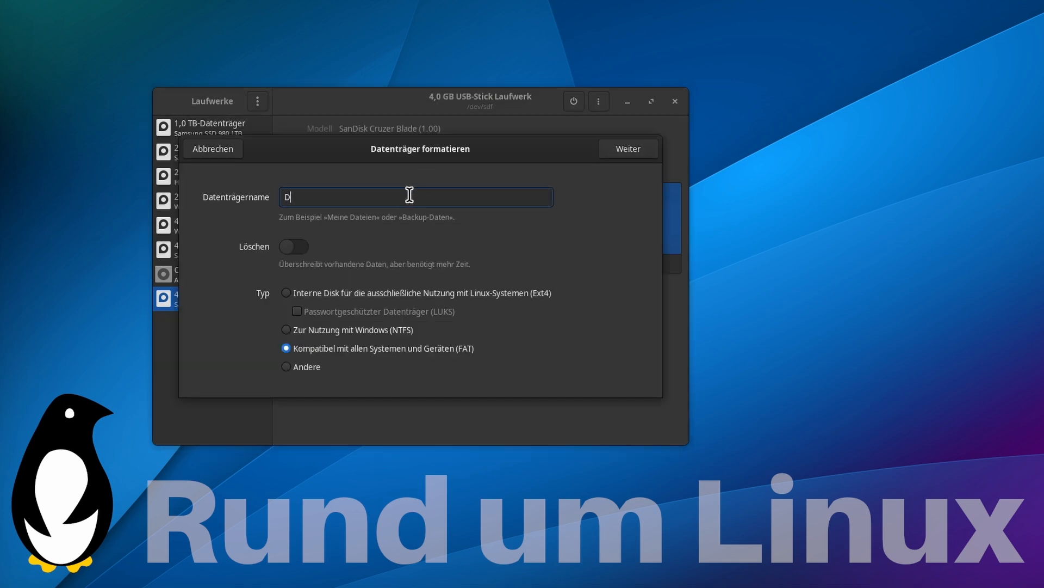
text(atensafe)
click(286, 294)
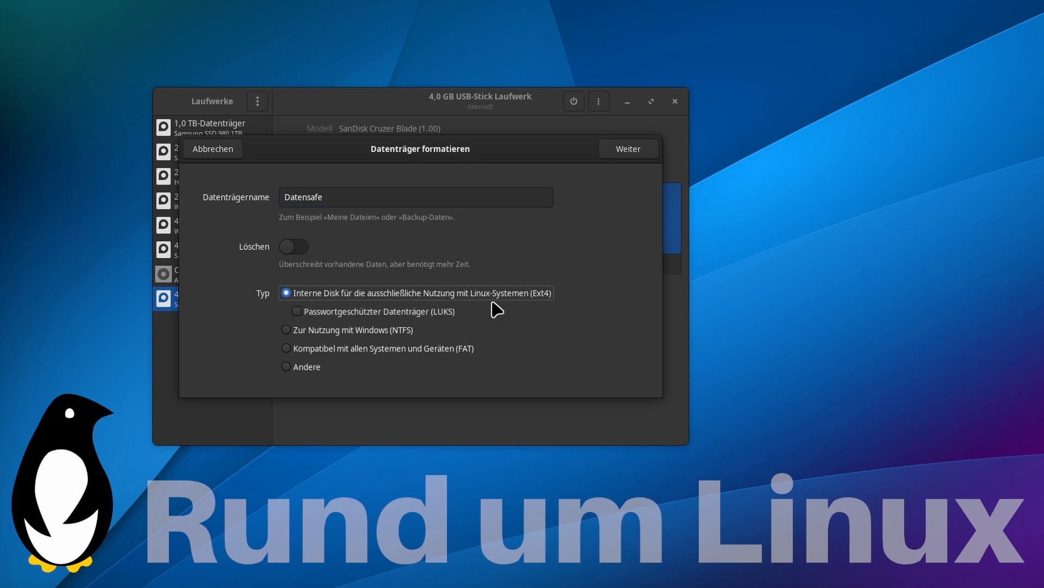
click(298, 312)
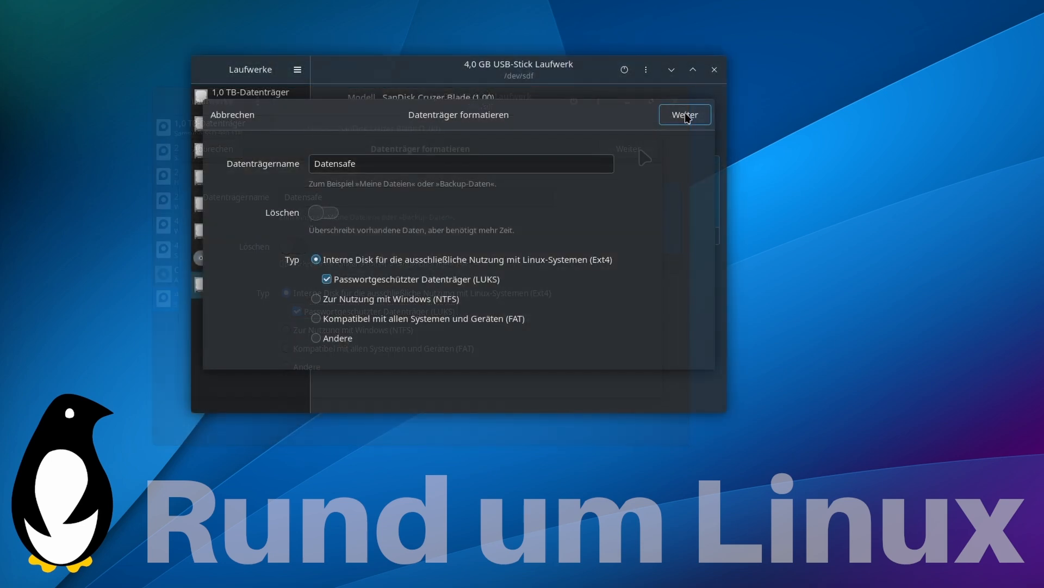
click(687, 112)
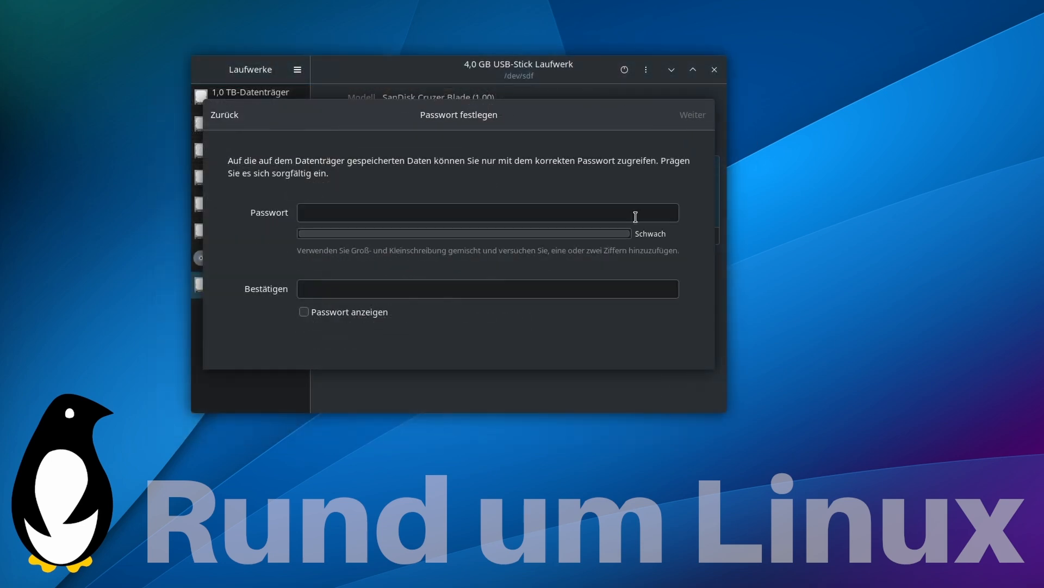
Enter and confirm the encryption password for the volume, and format the 4.0 GB SanDisk Cruzer Blade stick
click(385, 212)
text(●)
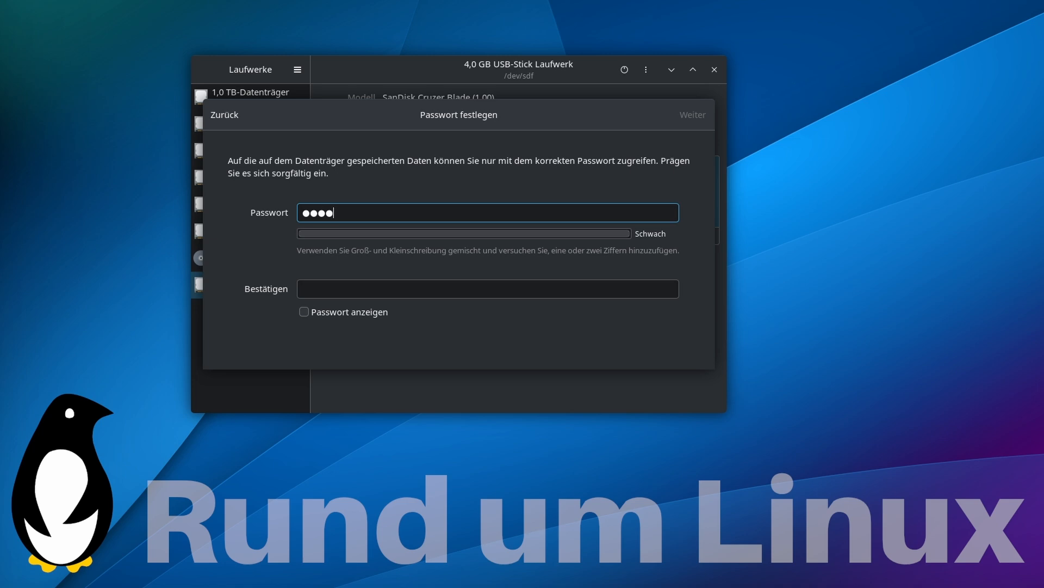
text(●●●●●●●●●●●●●●●●●●●)
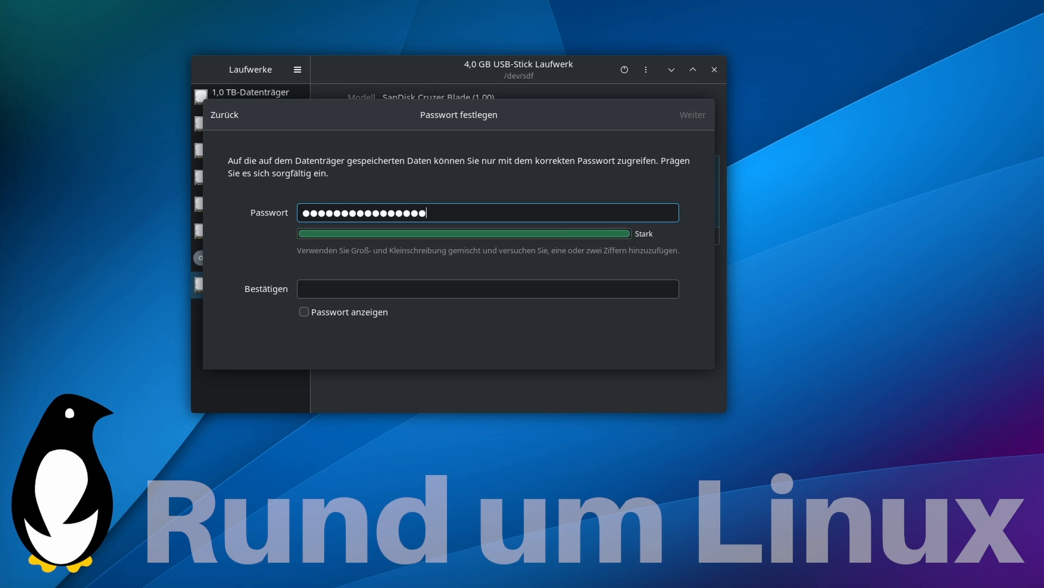
text(●●●)
key(Tab)
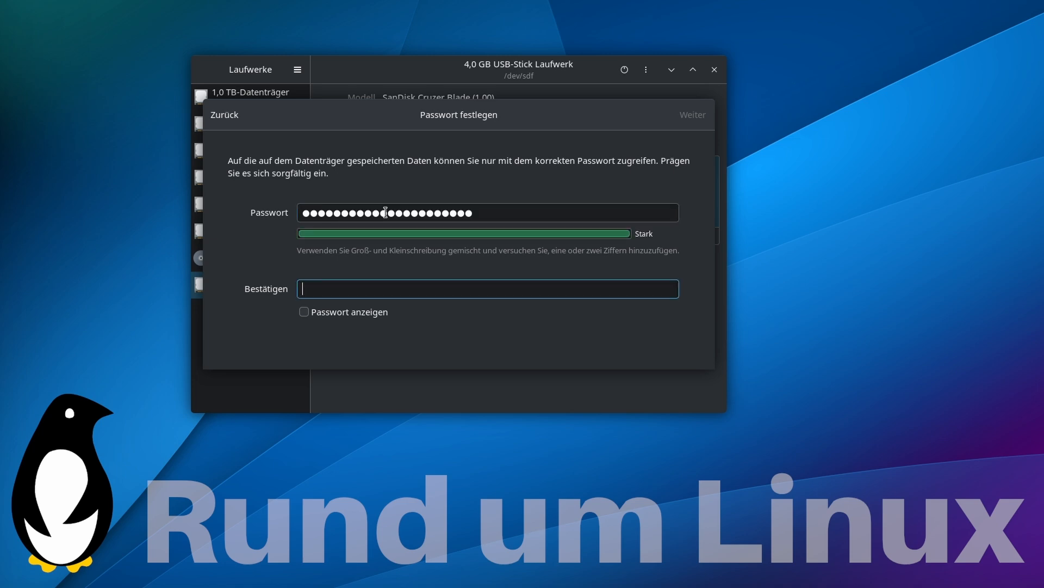
text(●●●●●●●●●●●●●●●●●●●●●●)
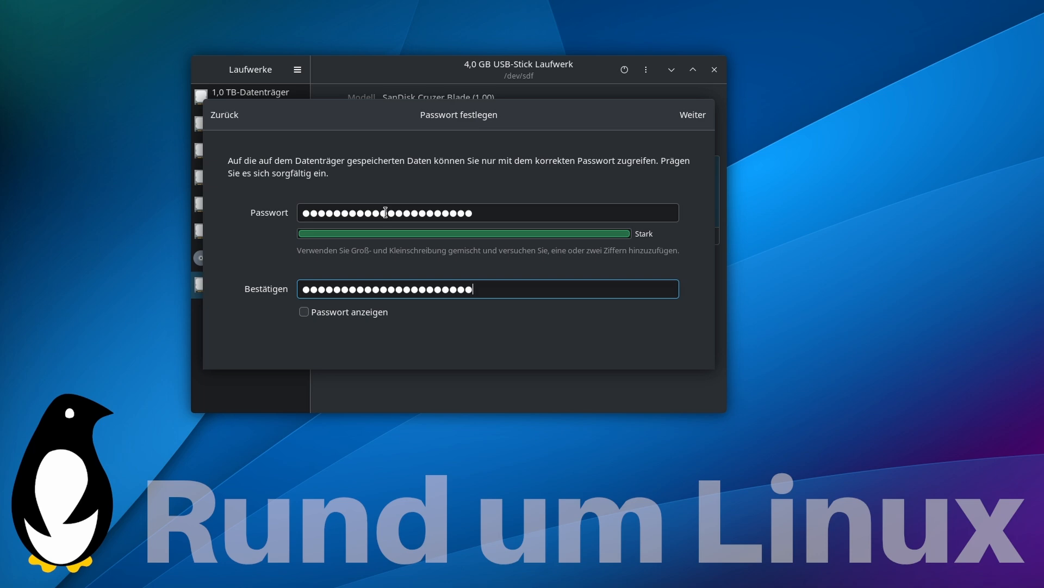
text(••••)
click(693, 117)
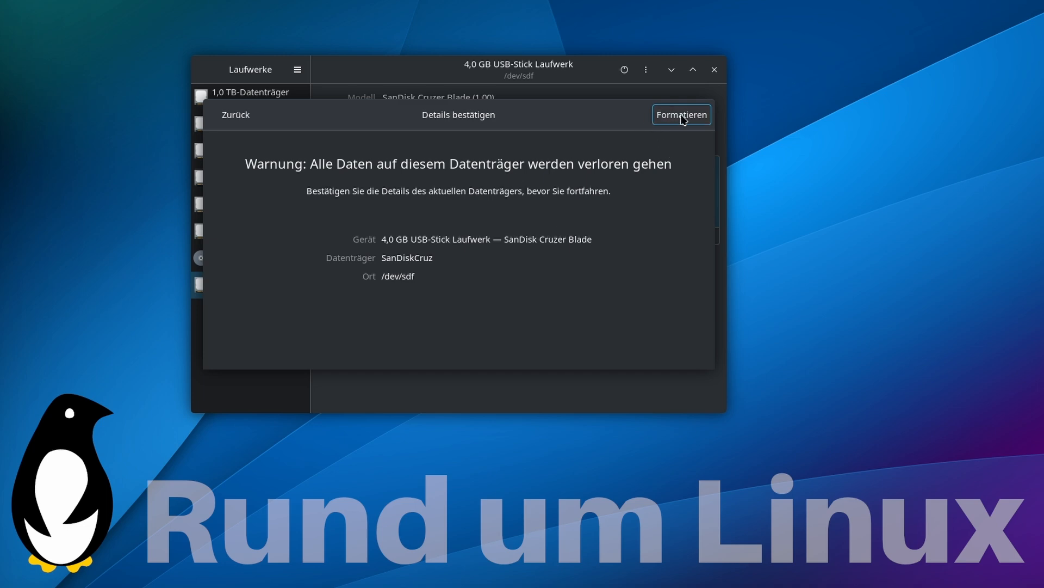
click(684, 120)
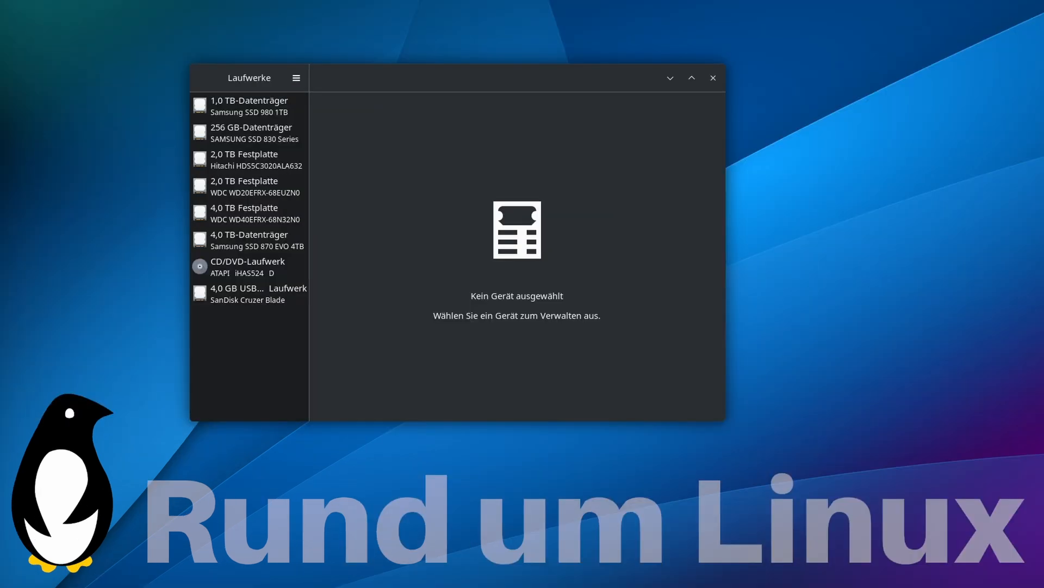
Unlock the LUKS volume on the 4.0 GB USB stick with its passphrase and authorise mounting it with the user account password
click(268, 300)
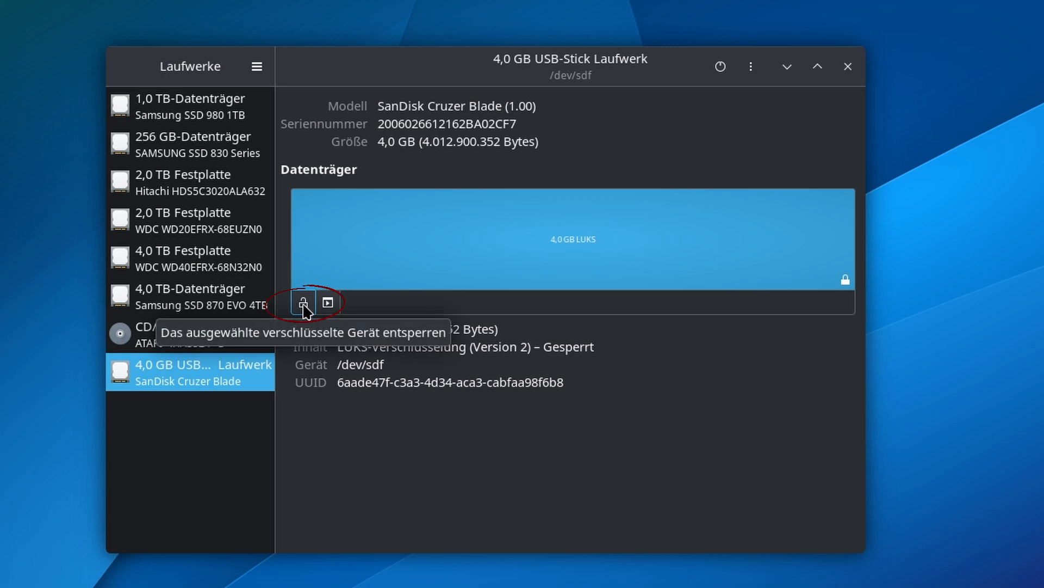
click(303, 304)
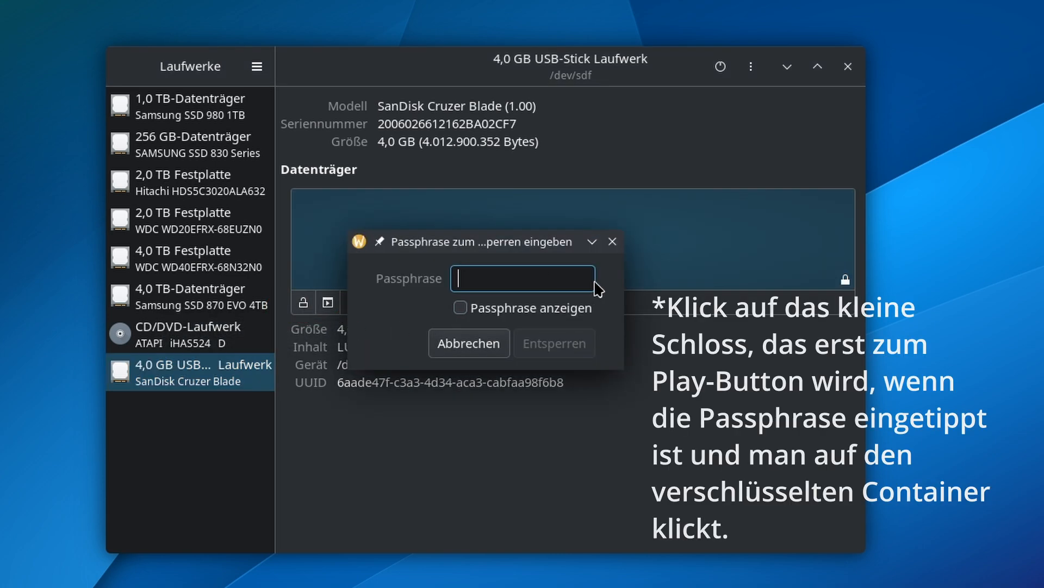
text(••••)
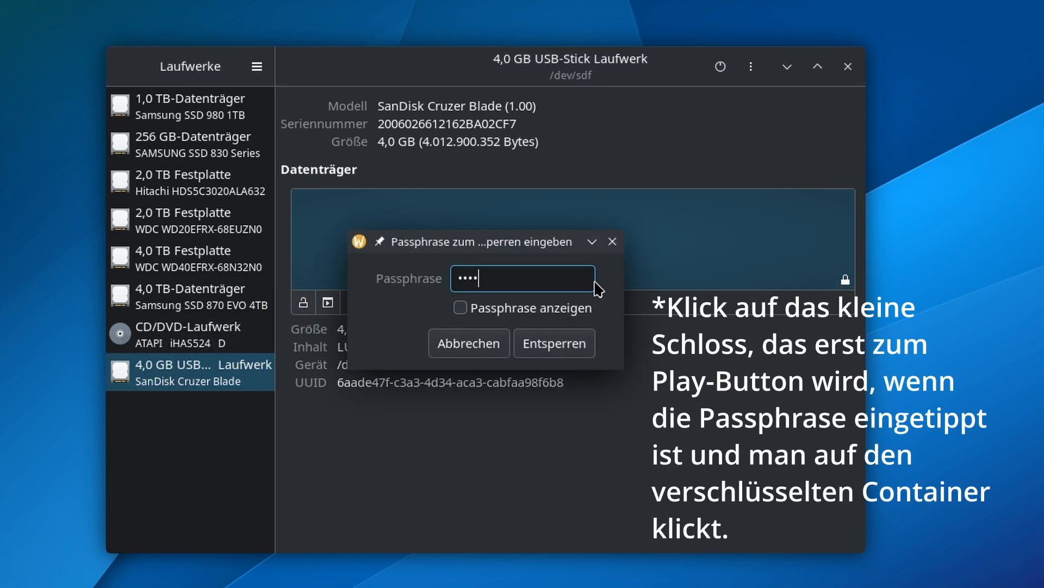
text(•••••••••)
text(••••)
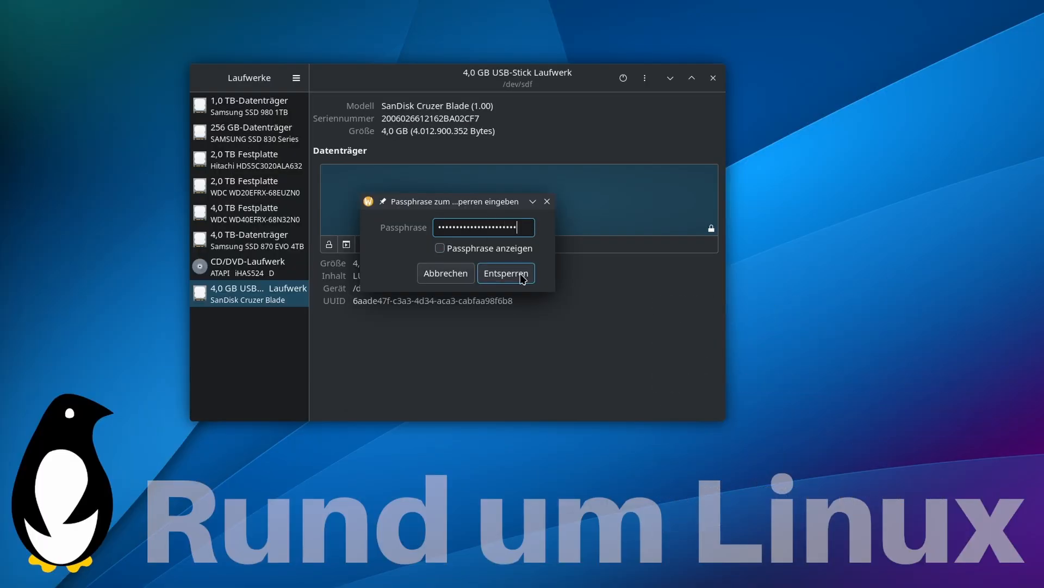
click(522, 276)
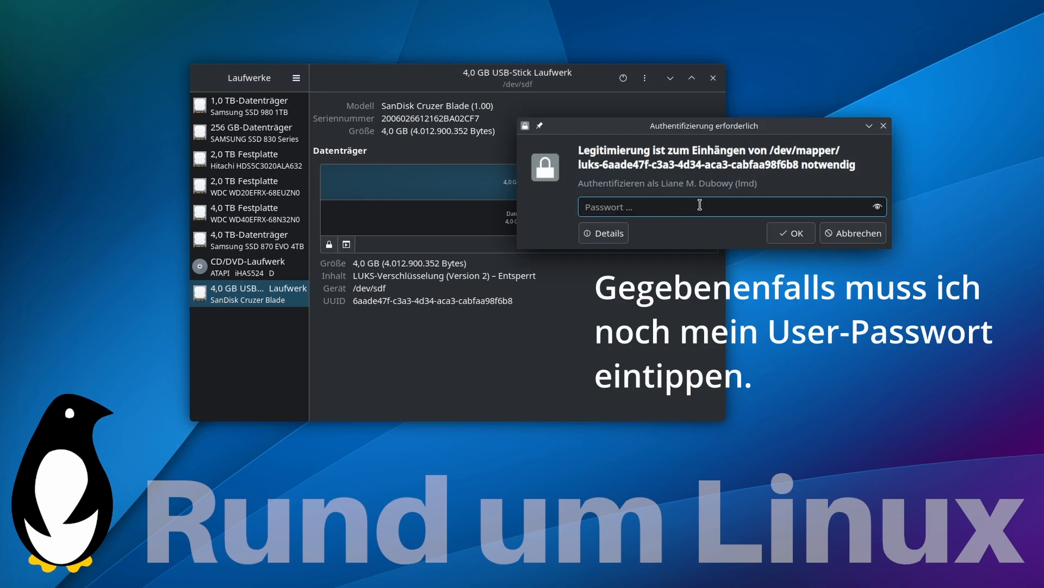
text(********)
key(Return)
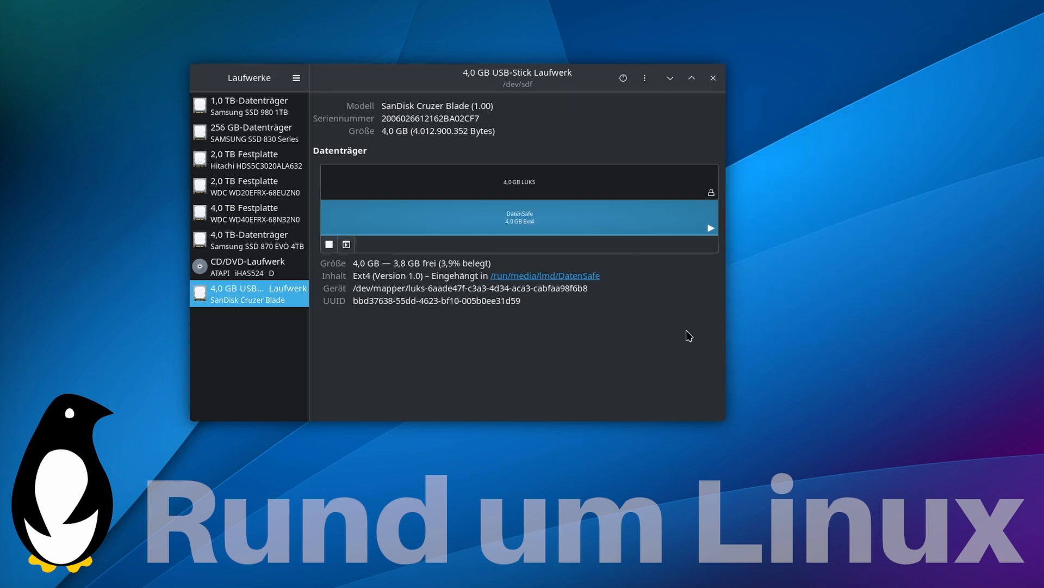
Open the mounted DatenSafe volume in the file manager, move its window beside Laufwerke, and select the folder's full path
click(566, 281)
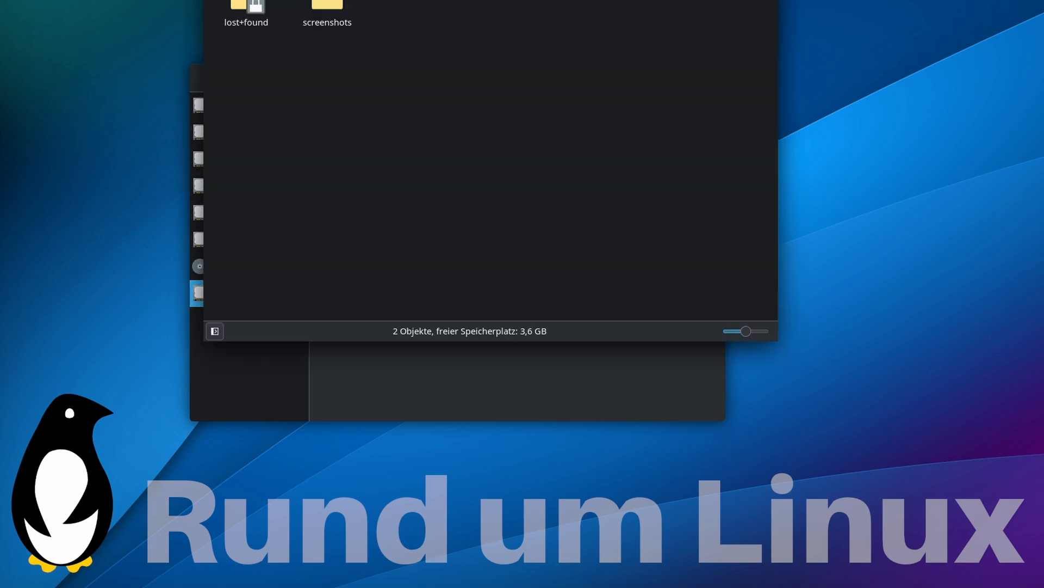
drag(863, 18, 922, 36)
click(829, 76)
drag(829, 76, 705, 75)
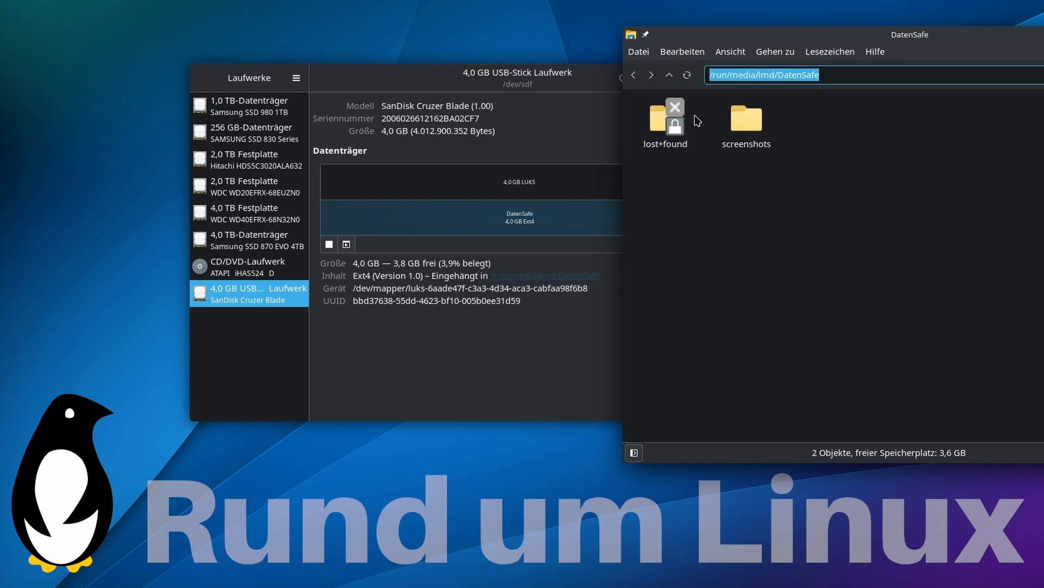